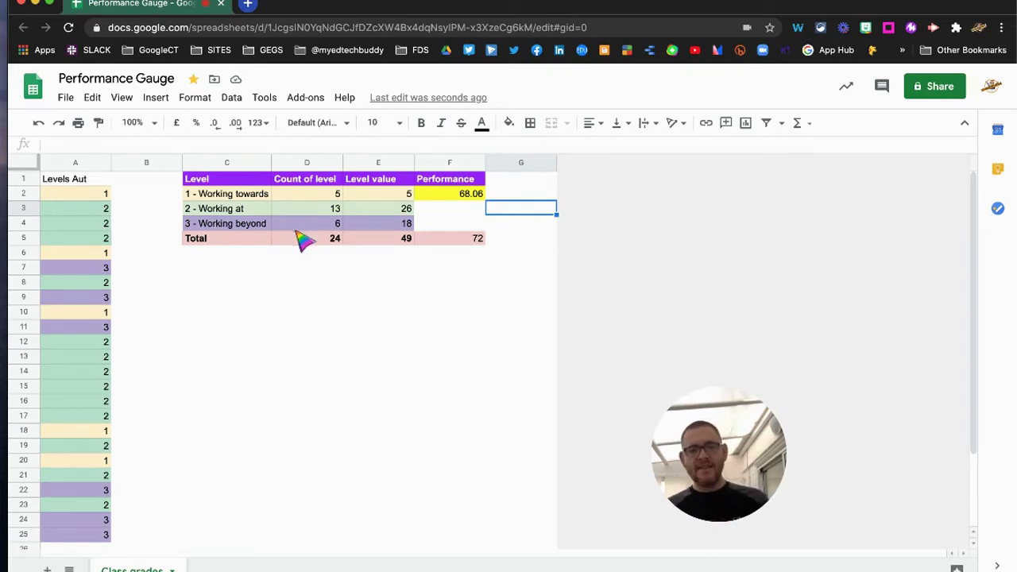
# Change the level in cell A7 of the Levels Aut column to 1.
pyautogui.click(81, 268)
pyautogui.write('1')
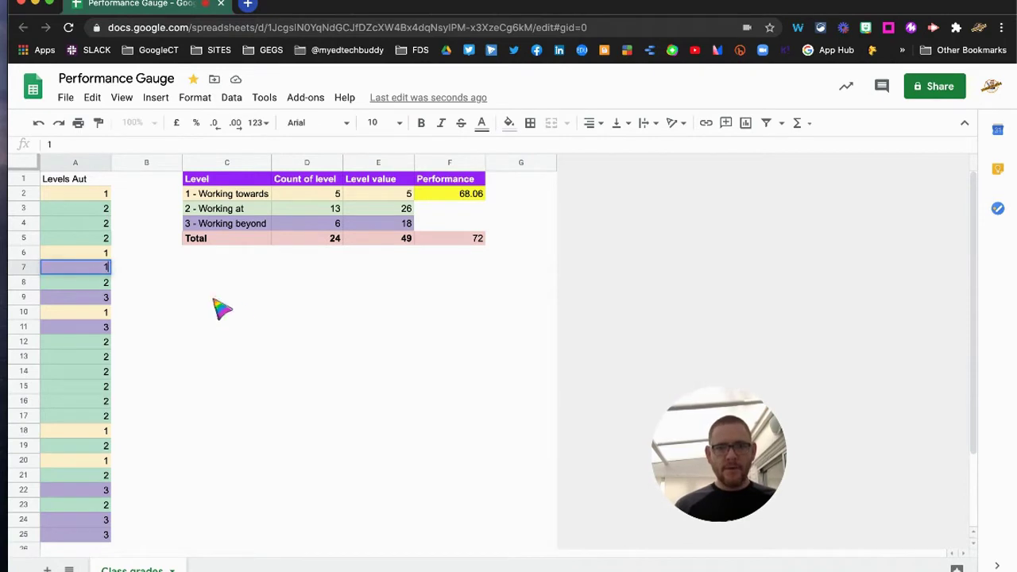
pyautogui.click(290, 317)
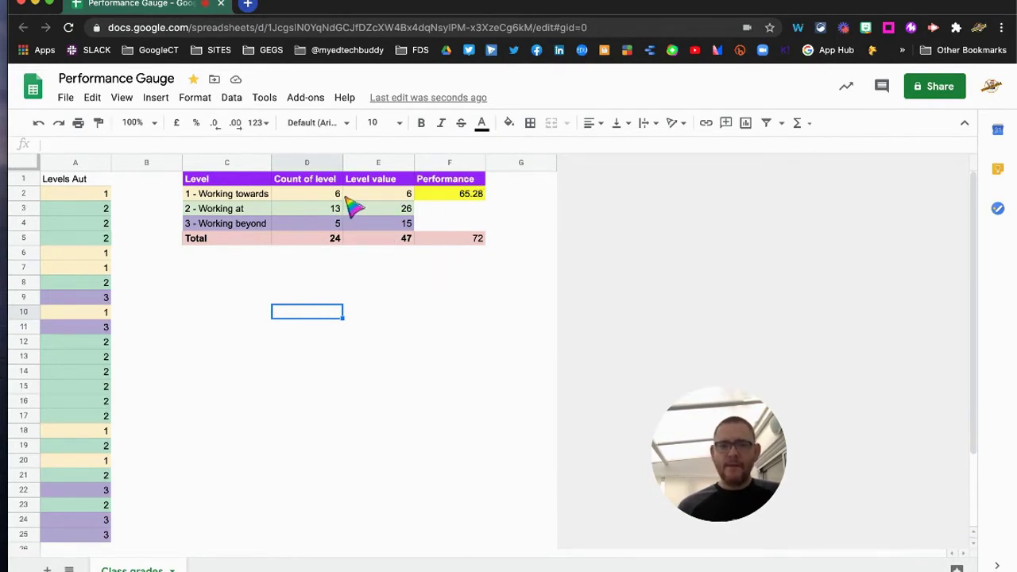
# Examine the formulas behind the level values, their total, the maximum score in F5 and the Performance figure.
pyautogui.click(370, 195)
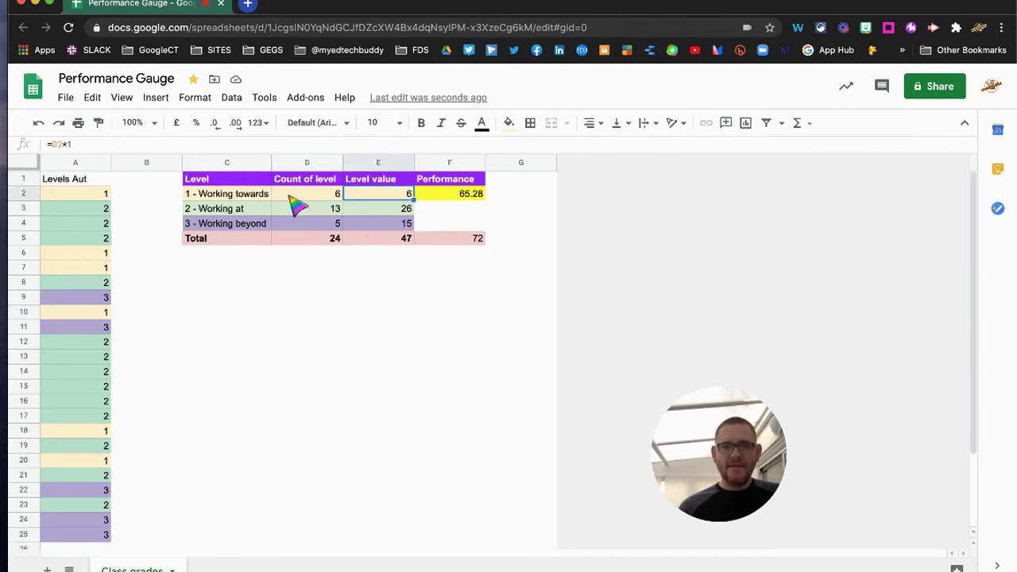
pyautogui.click(356, 213)
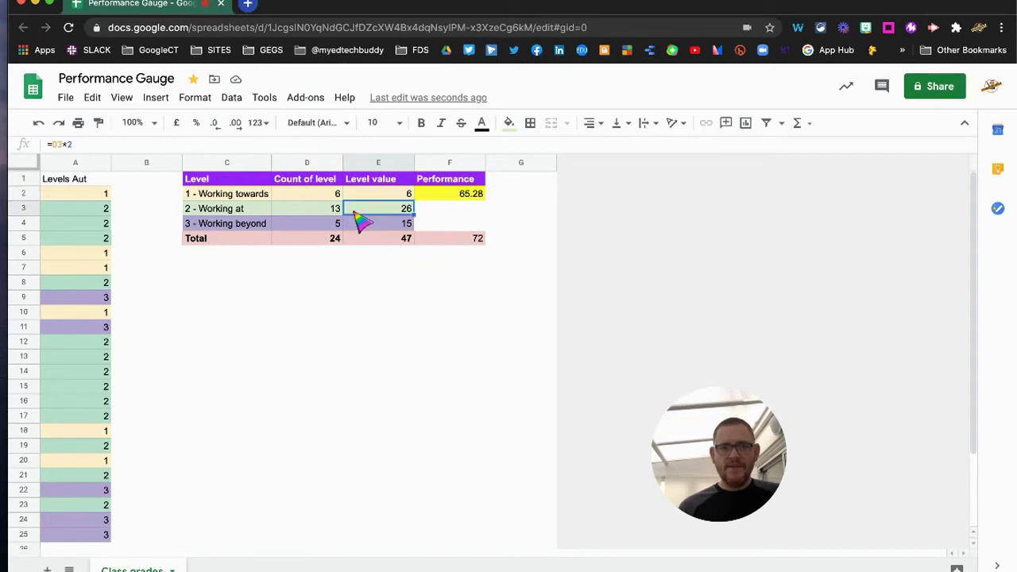
pyautogui.click(359, 225)
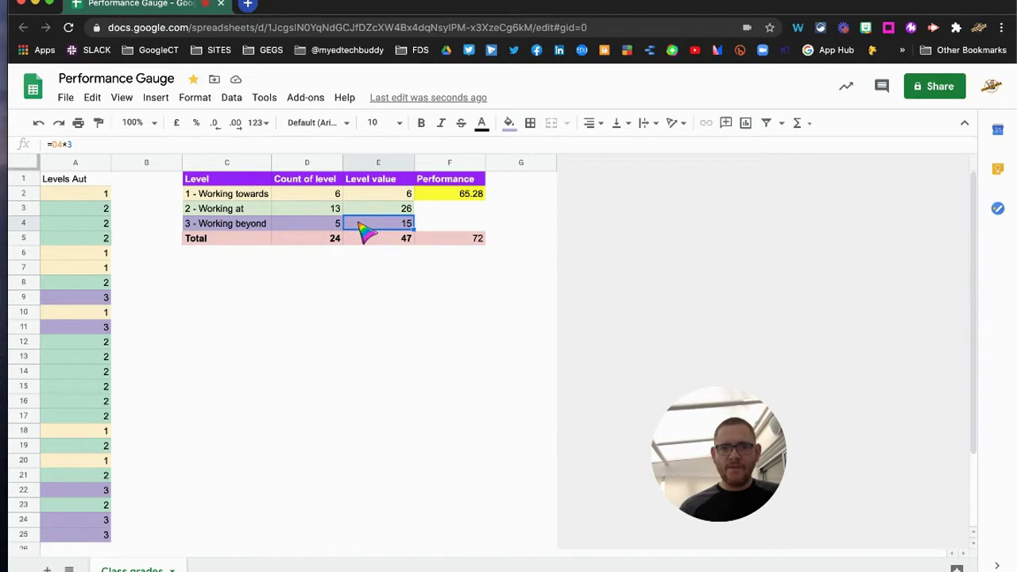
pyautogui.click(359, 268)
pyautogui.click(361, 243)
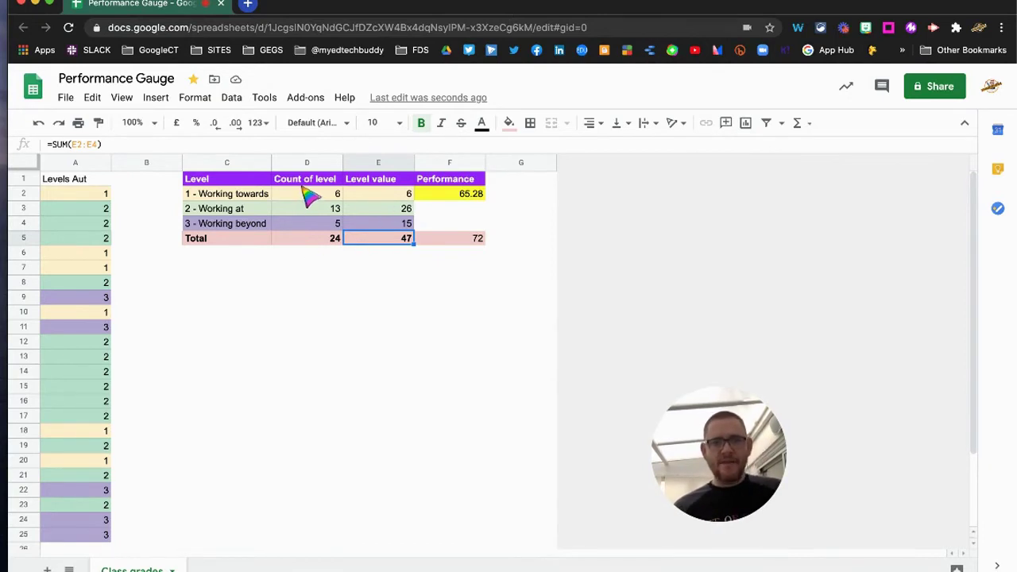
pyautogui.click(378, 269)
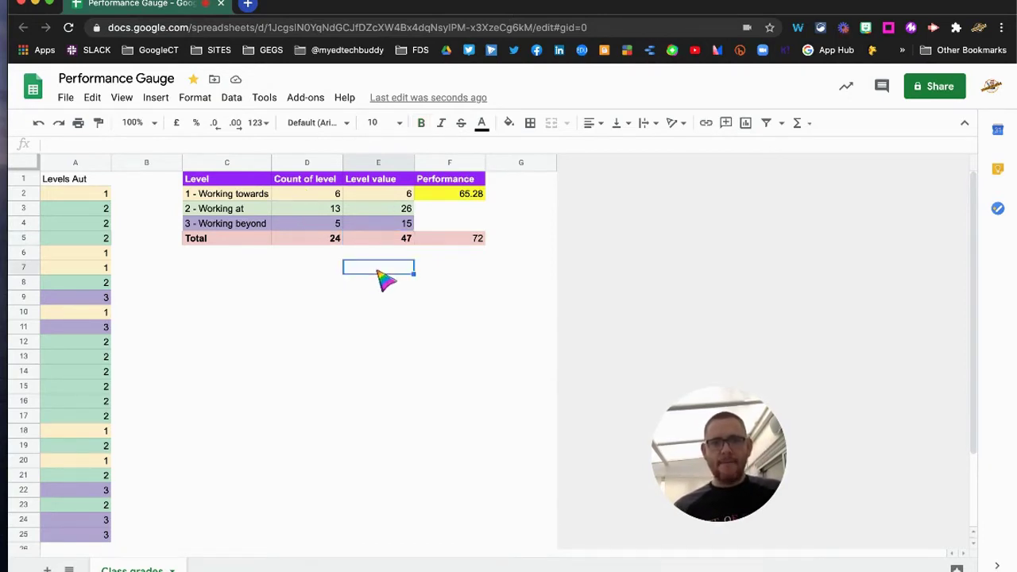
pyautogui.click(436, 240)
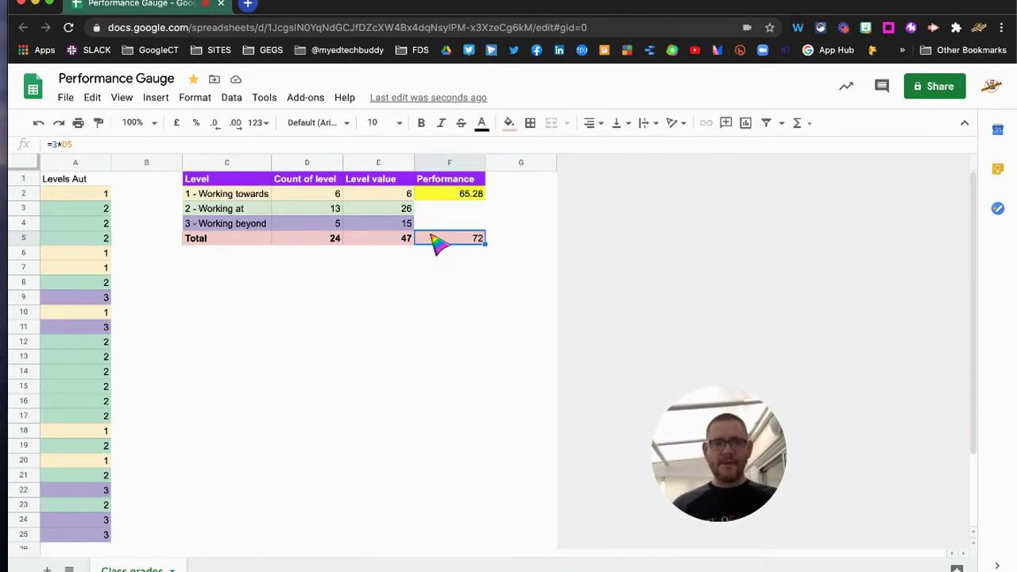
pyautogui.click(433, 195)
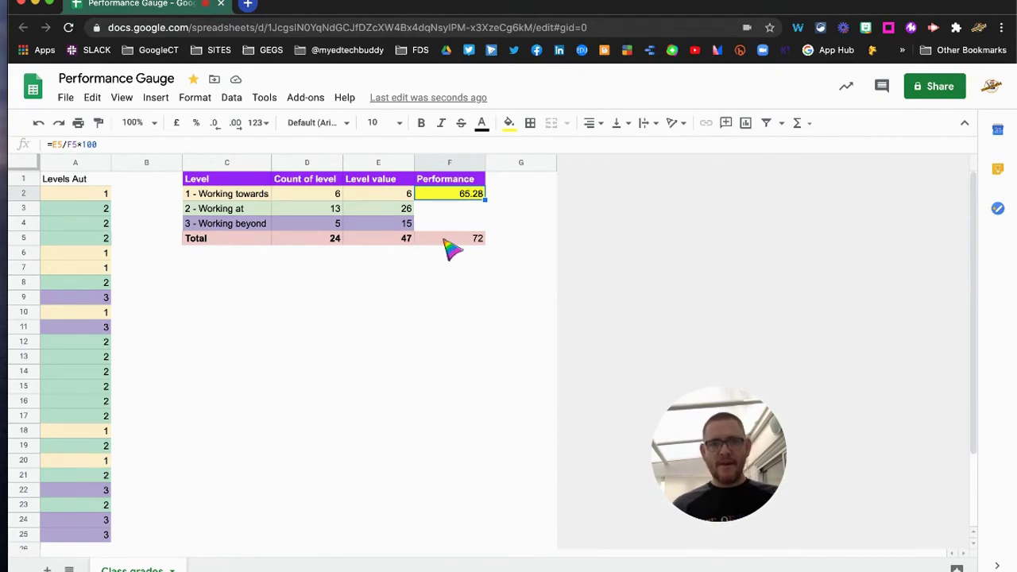
pyautogui.click(517, 209)
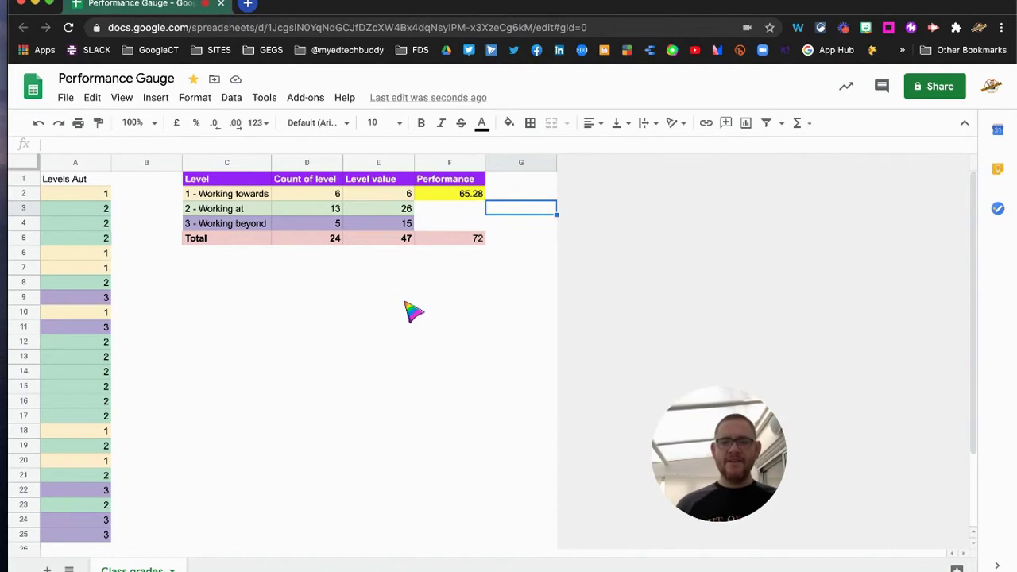
# Insert a gauge chart based on the Performance heading and value in F1:F2.
pyautogui.click(441, 182)
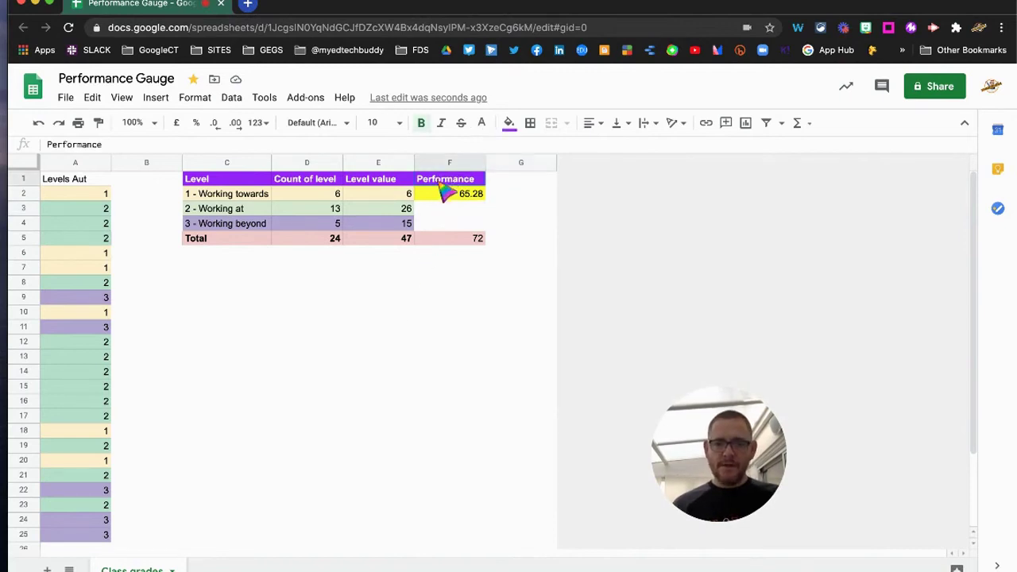
pyautogui.moveTo(440, 187); pyautogui.dragTo(442, 198)
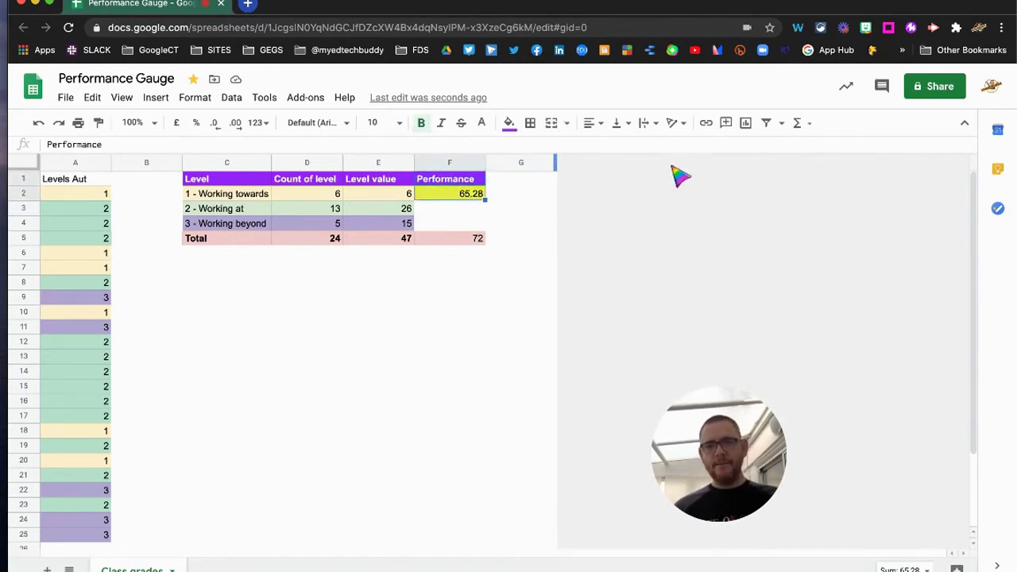
pyautogui.click(747, 124)
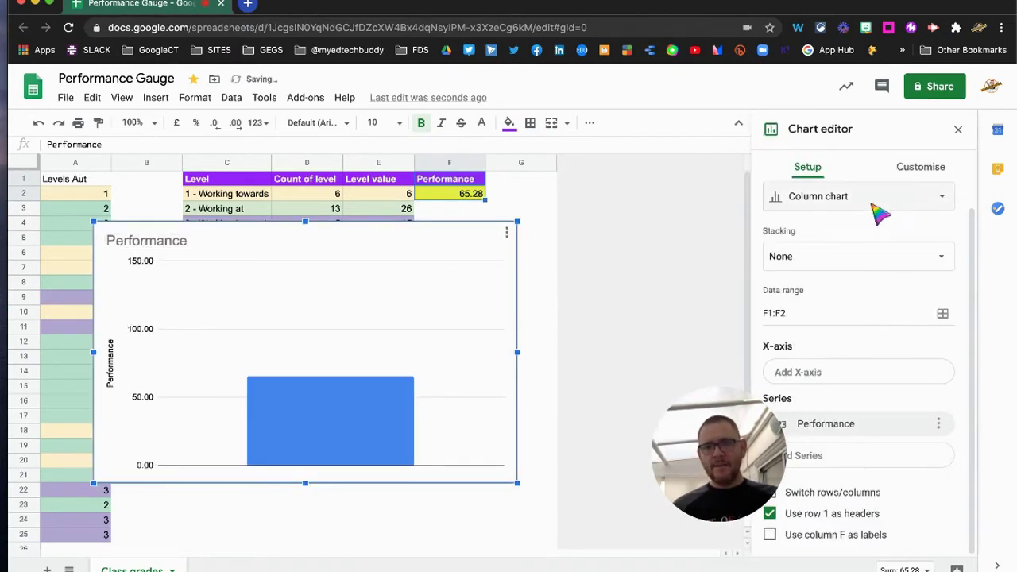
pyautogui.click(939, 205)
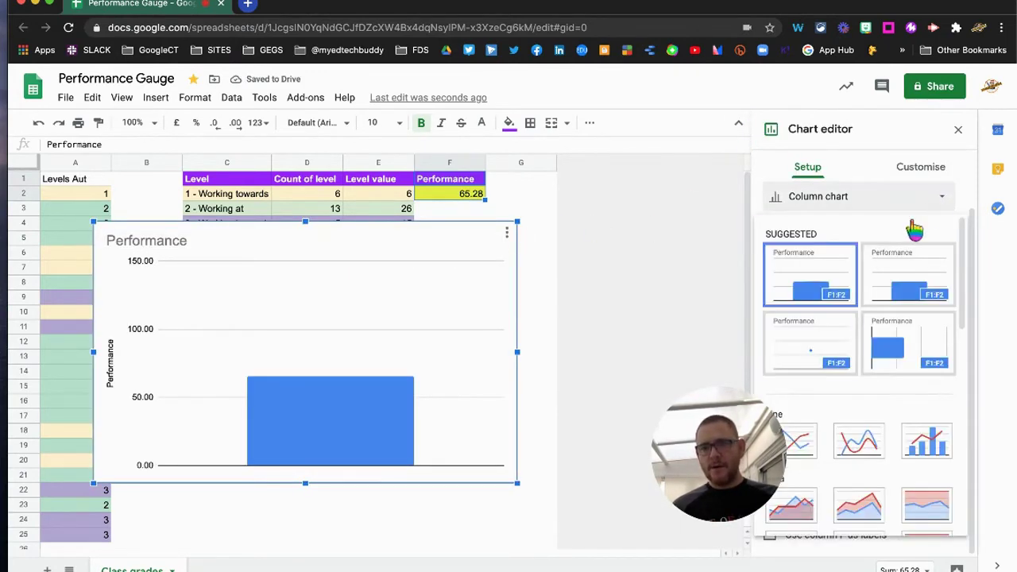
pyautogui.scroll(-10, 810, 357)
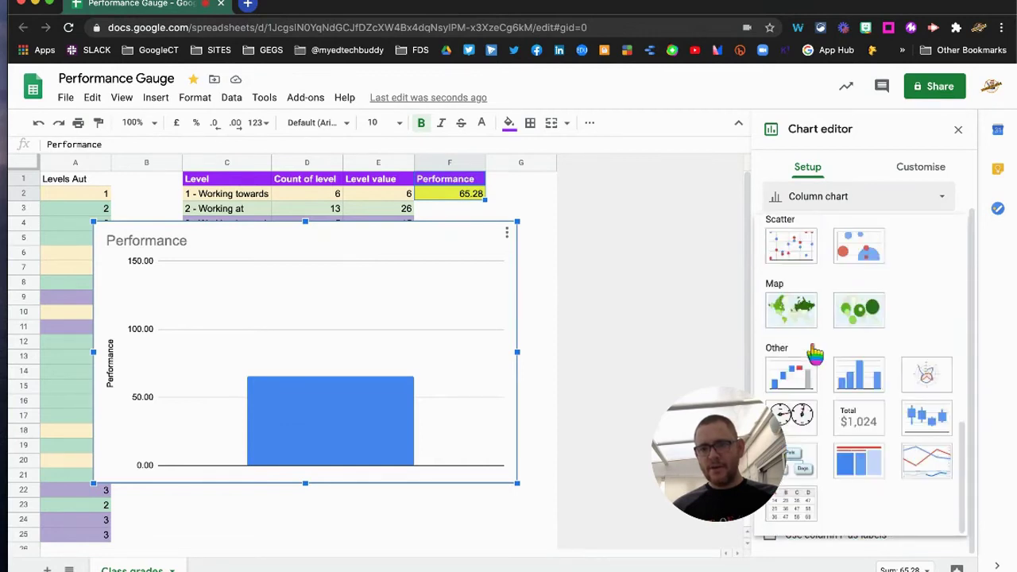
pyautogui.click(791, 414)
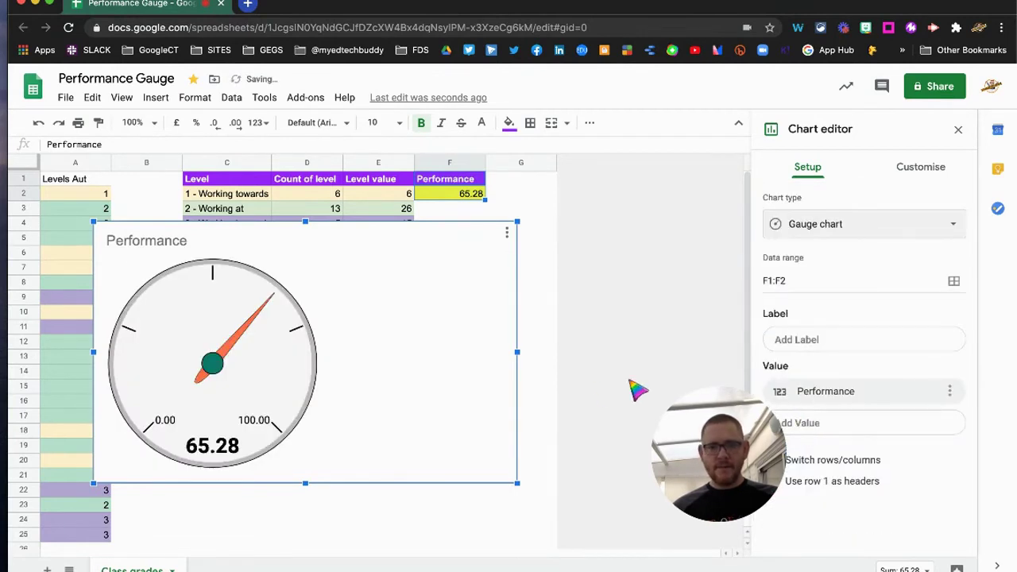
# Narrow the gauge chart to fit its dial and move it beneath the level summary table.
pyautogui.moveTo(517, 355); pyautogui.dragTo(341, 354)
pyautogui.moveTo(326, 270); pyautogui.dragTo(444, 313)
pyautogui.moveTo(738, 426); pyautogui.dragTo(679, 438)
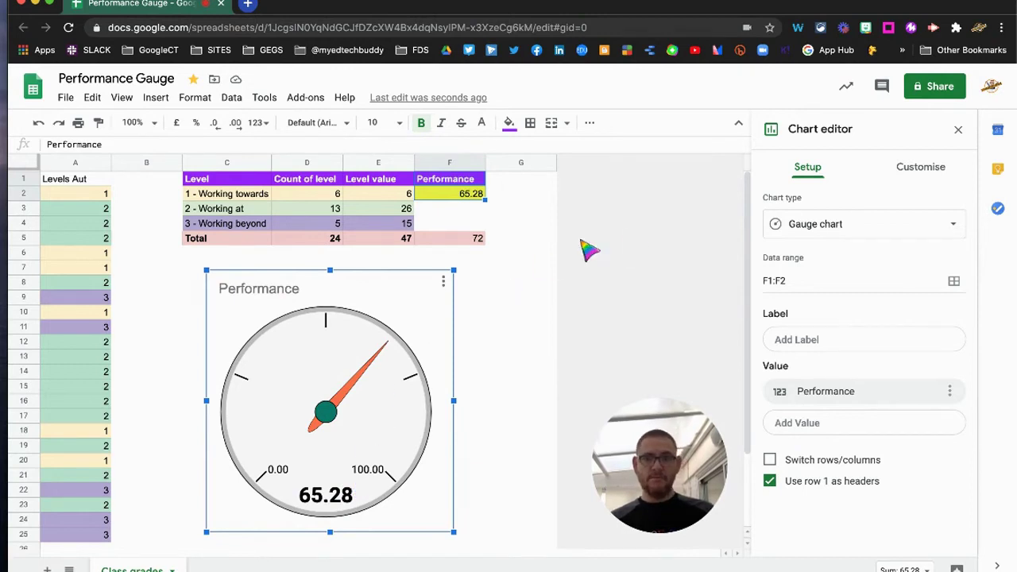
# Set the gauge's red range to a minimum of 0 and a maximum of 33.
pyautogui.click(918, 174)
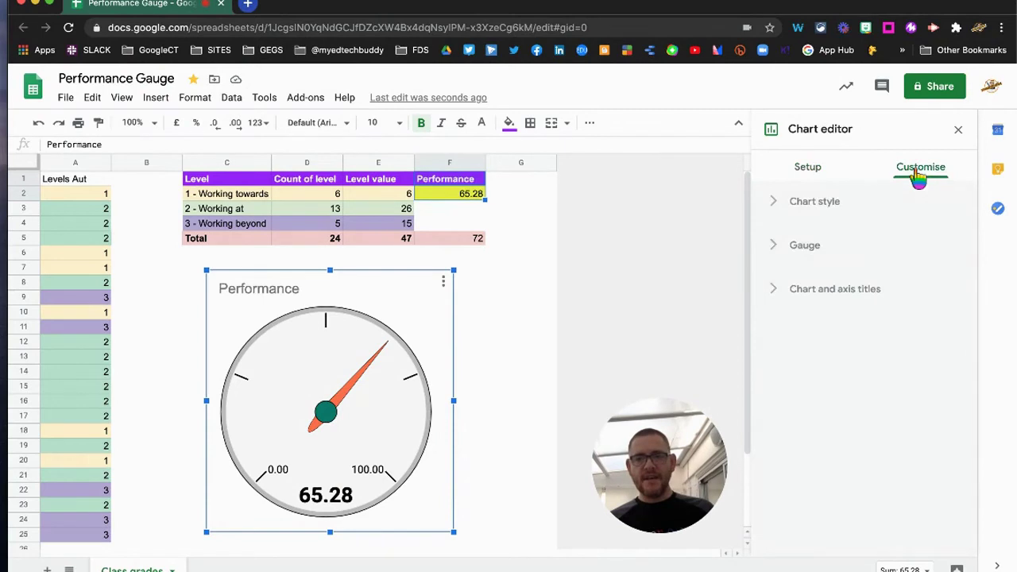
pyautogui.click(778, 253)
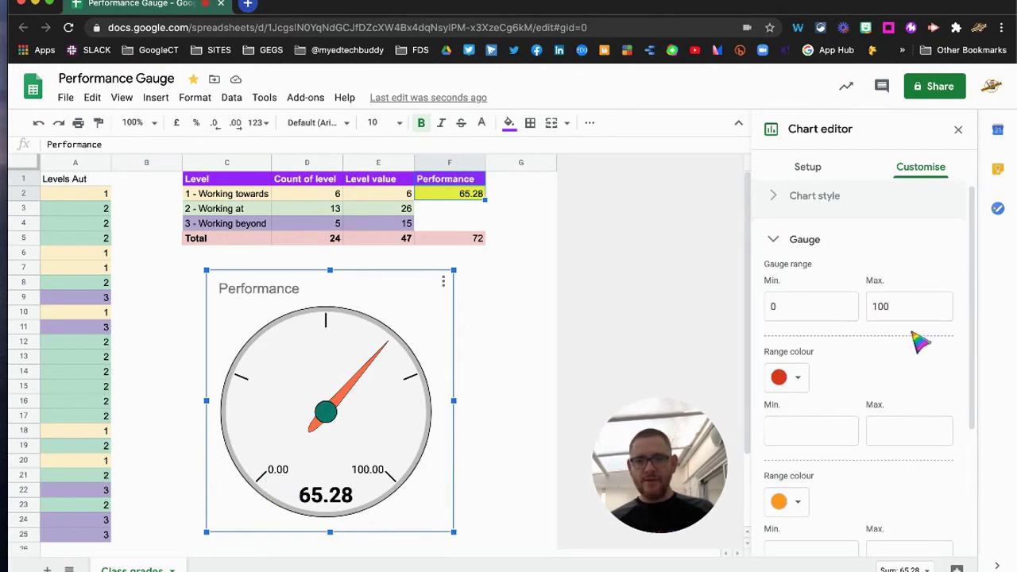
pyautogui.click(810, 438)
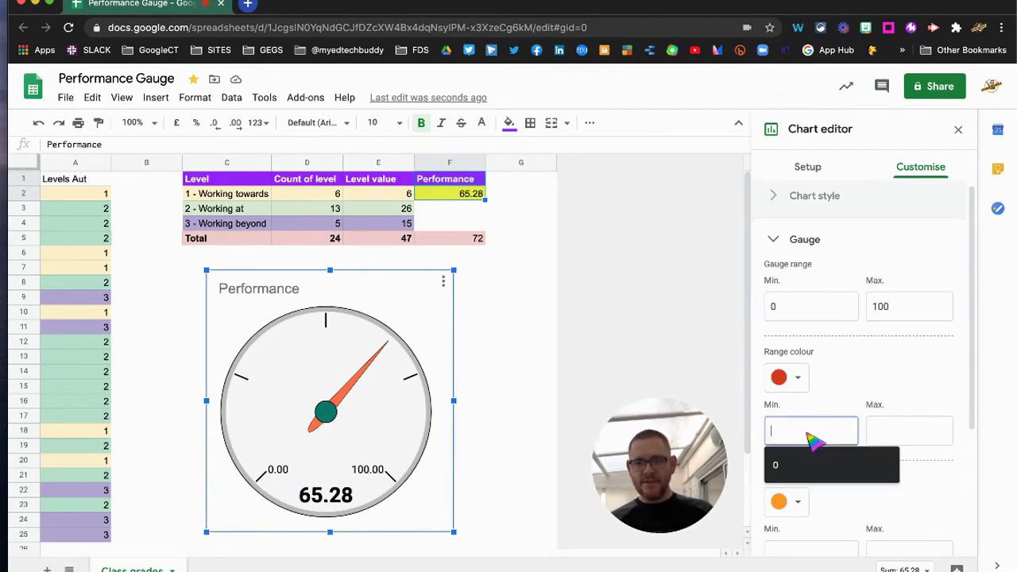
pyautogui.write('0')
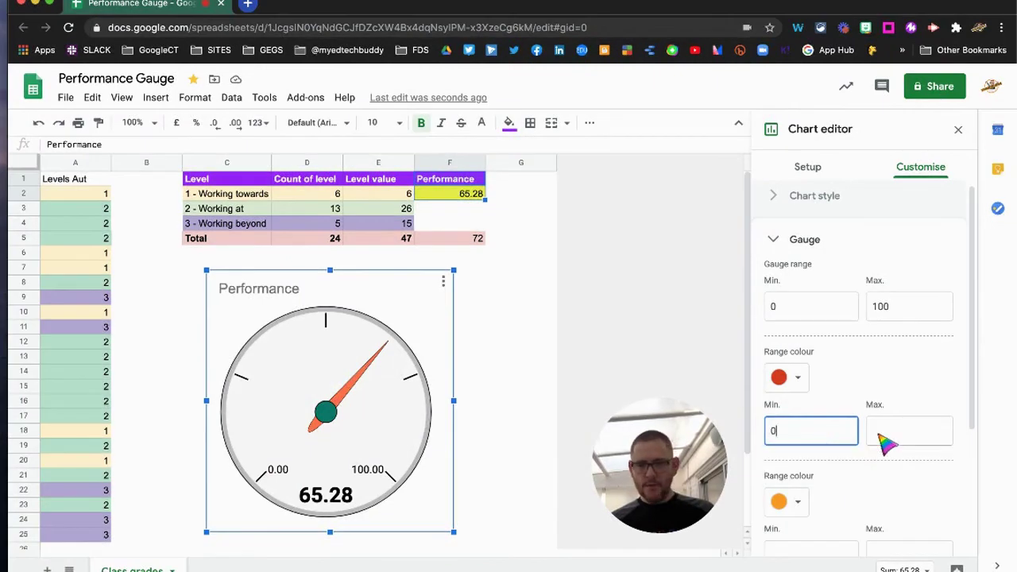
pyautogui.click(888, 439)
pyautogui.write('33')
# Set the gauge's orange range to a minimum of 34 and a maximum of 66.
pyautogui.scroll(-1, 914, 369)
pyautogui.scroll(-3, 913, 397)
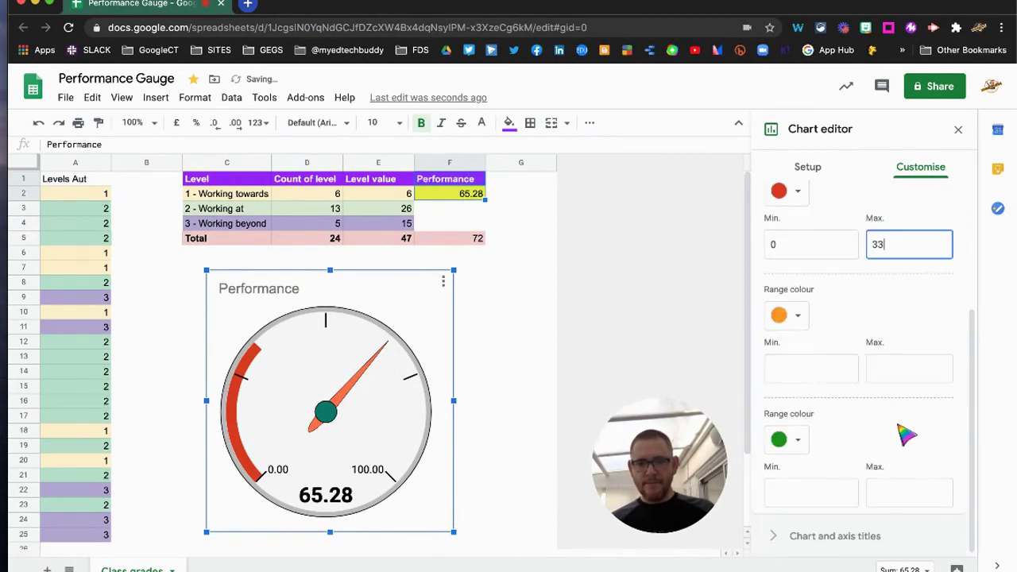
pyautogui.click(794, 371)
pyautogui.write('34')
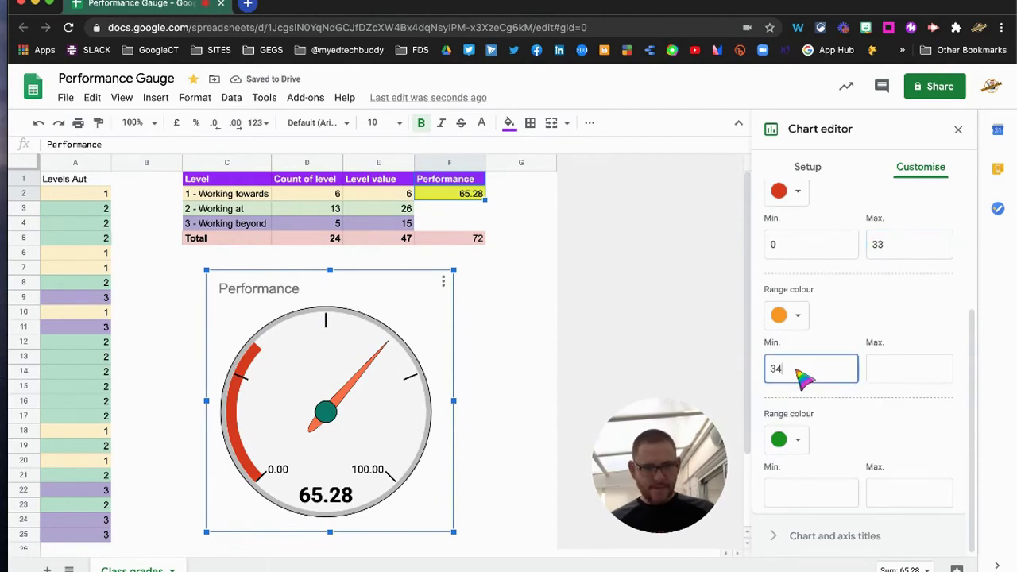
pyautogui.click(915, 380)
pyautogui.write('66')
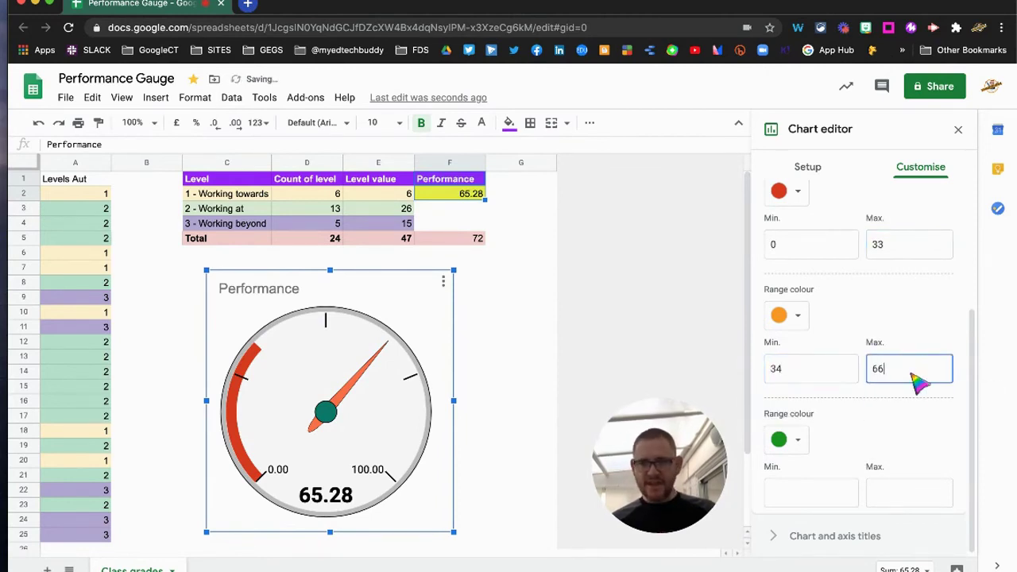
# Try yellow as the colour of the gauge's middle range and restore orange.
pyautogui.click(798, 316)
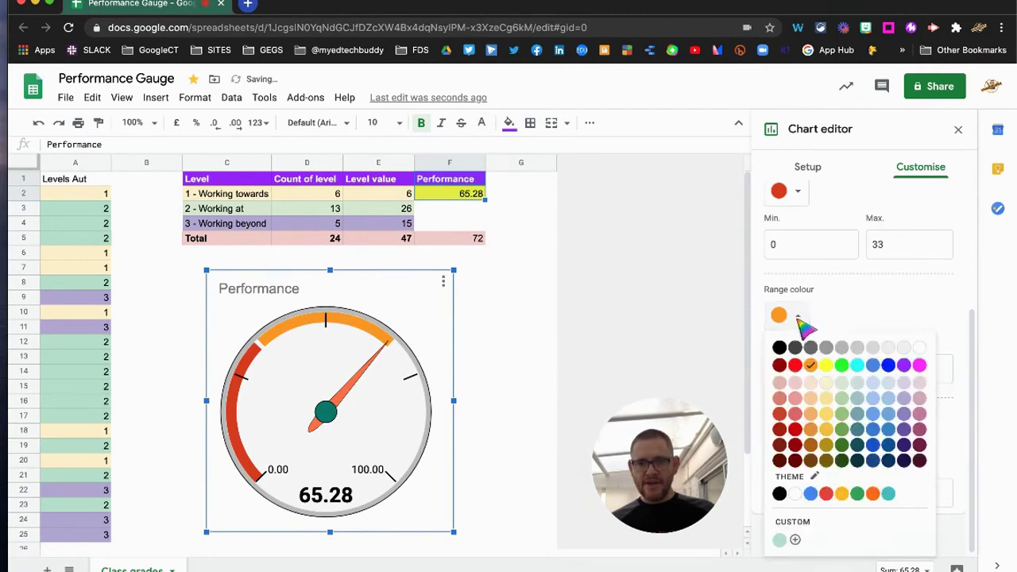
pyautogui.click(832, 364)
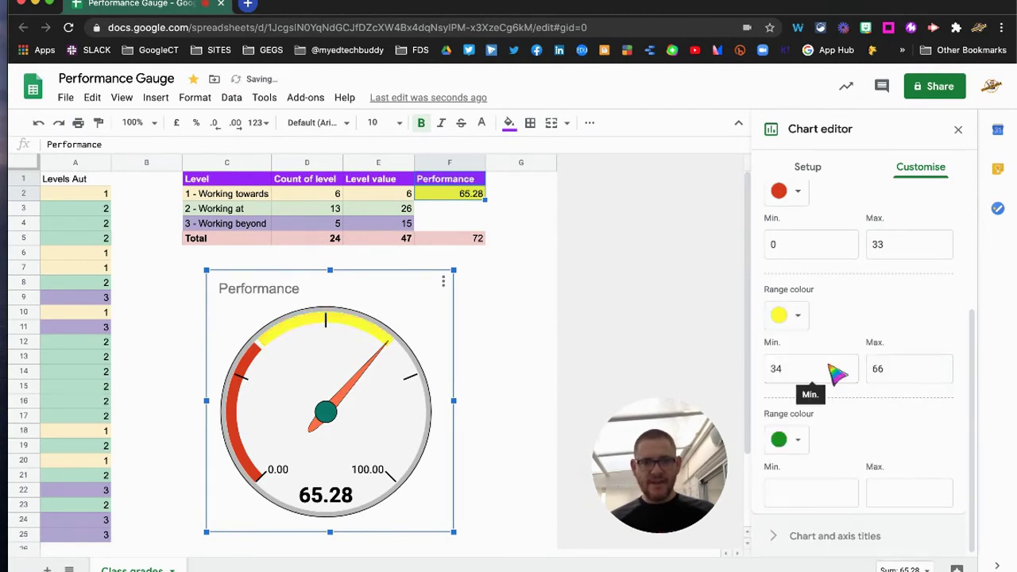
pyautogui.click(797, 316)
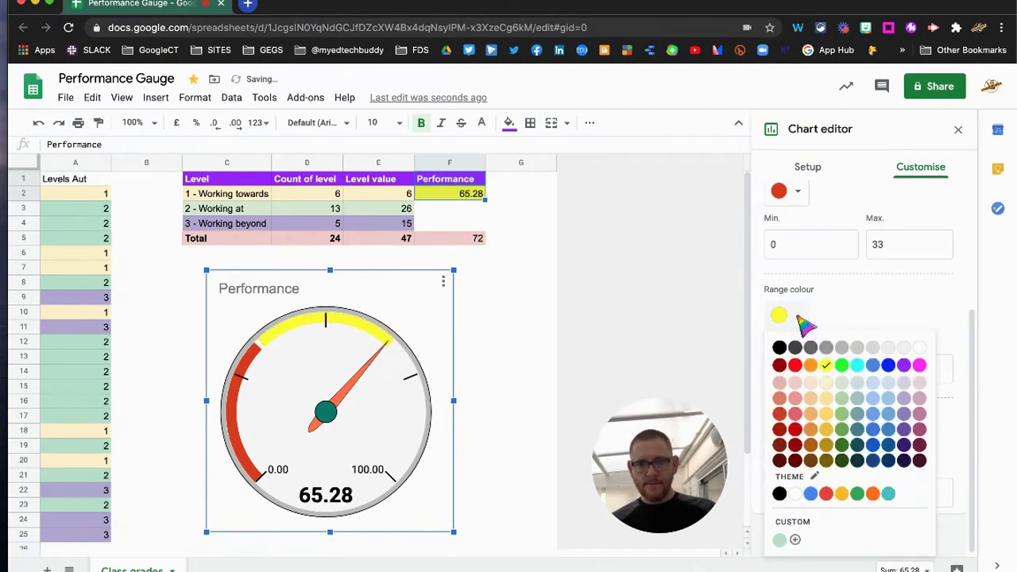
pyautogui.click(810, 367)
# Set the gauge's green range to a minimum of 67 and a maximum of 100, and finish editing the chart.
pyautogui.click(816, 493)
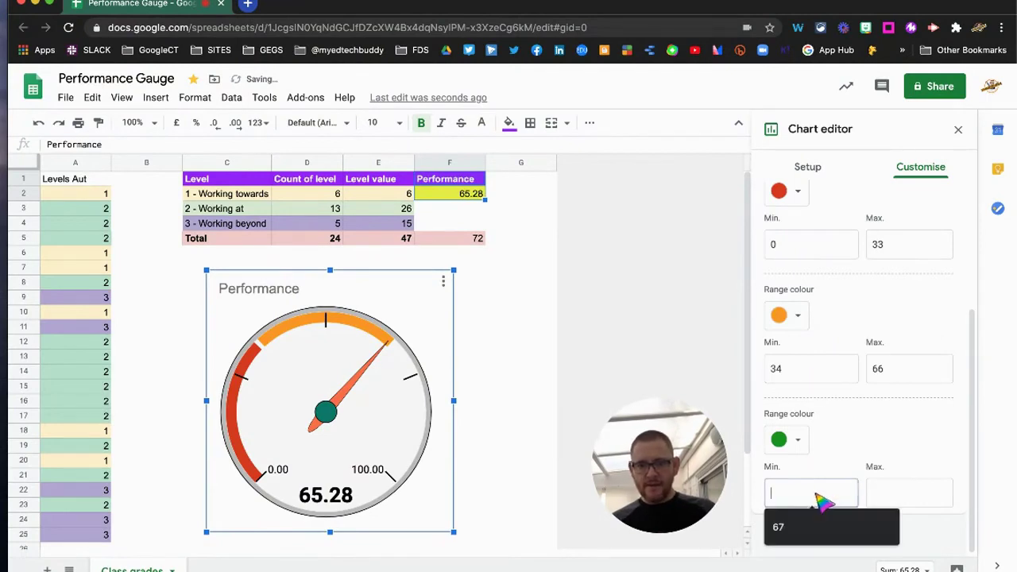
pyautogui.write('67')
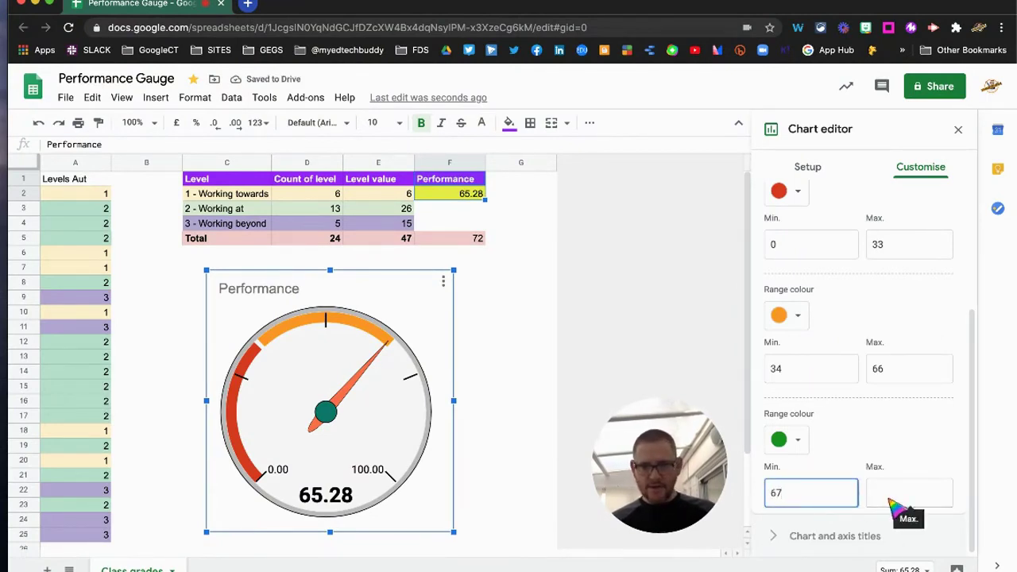
pyautogui.click(892, 497)
pyautogui.write('100')
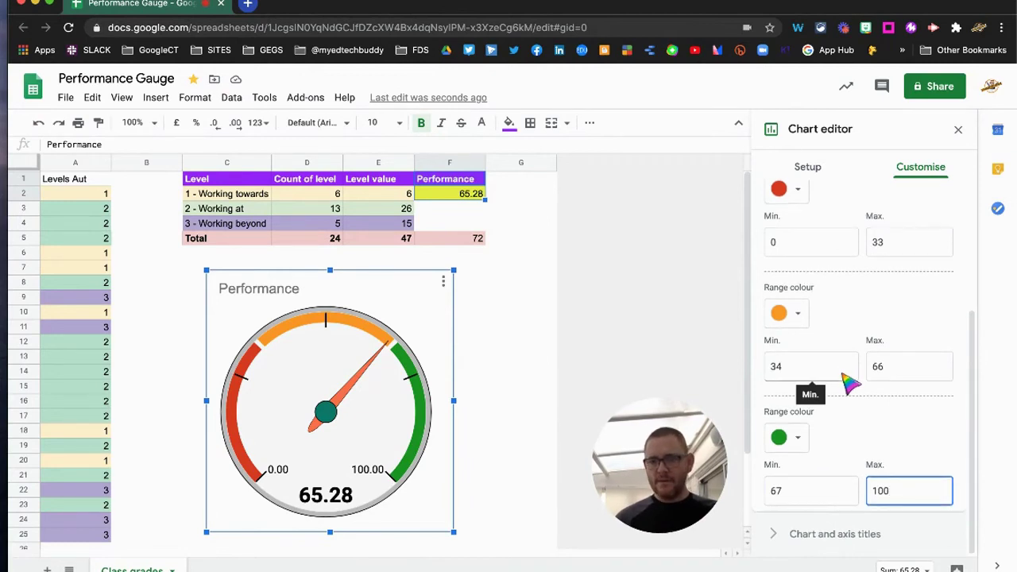
pyautogui.scroll(5, 852, 383)
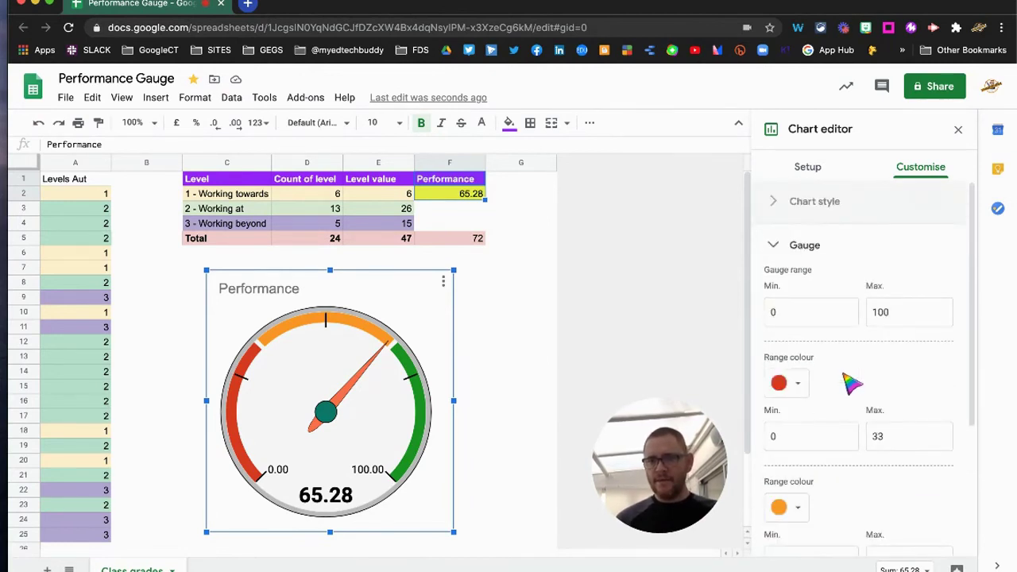
pyautogui.scroll(-5, 851, 384)
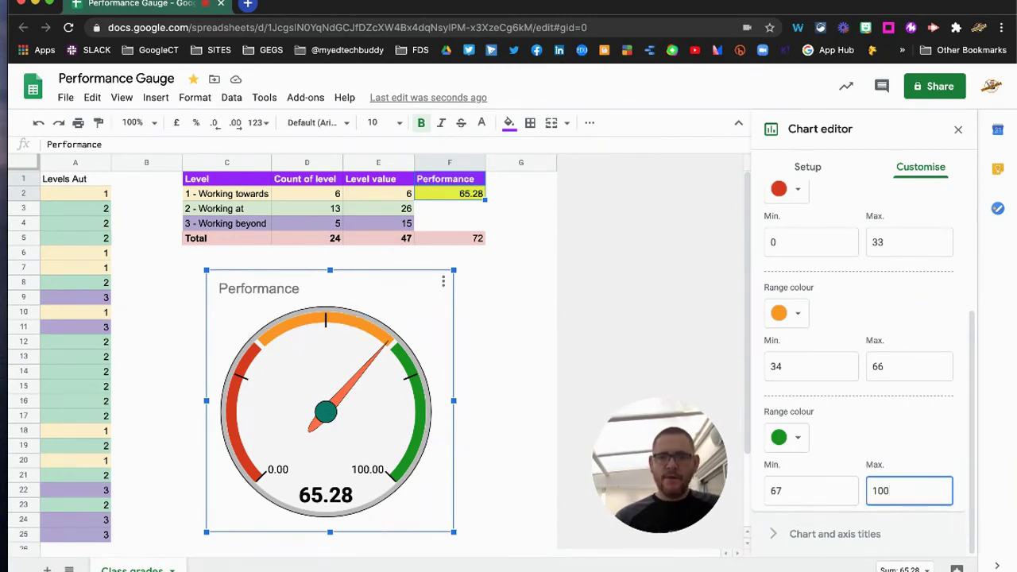
pyautogui.click(957, 131)
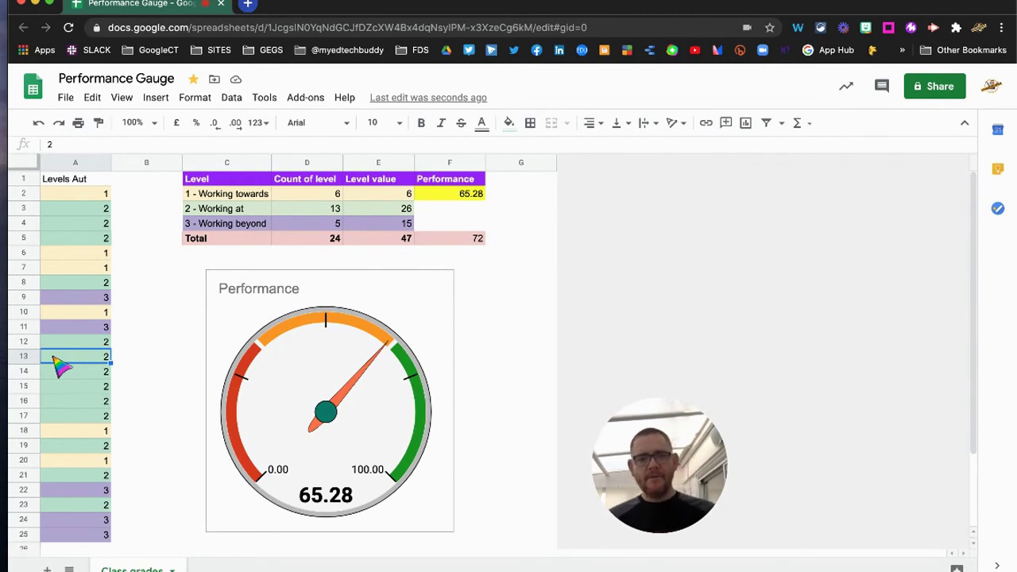
# Change the level in cell A13 to 3 and the level in cell A6 to 2.
pyautogui.write('3')
pyautogui.click(164, 347)
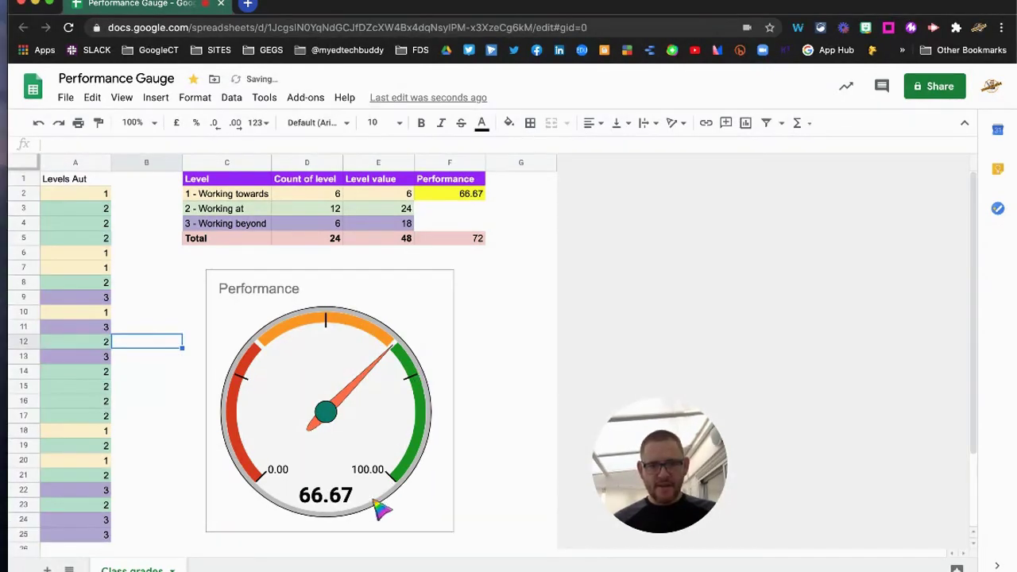
pyautogui.click(73, 253)
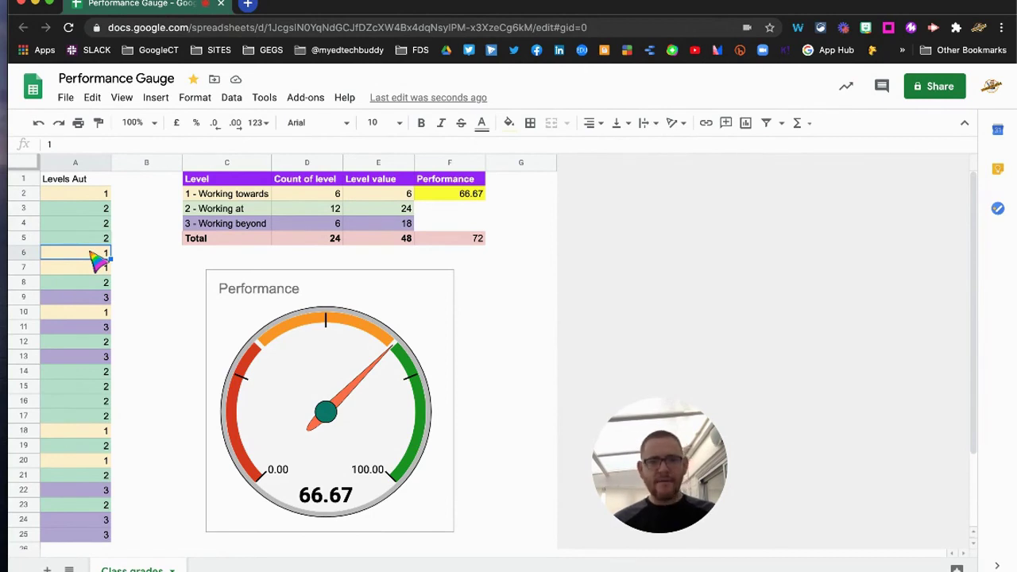
pyautogui.write('2')
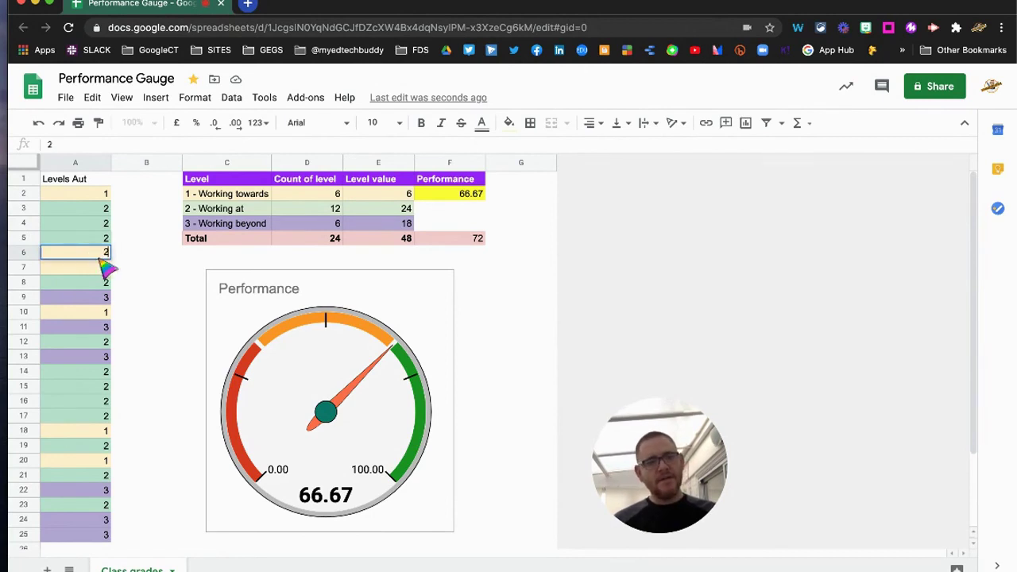
pyautogui.click(143, 283)
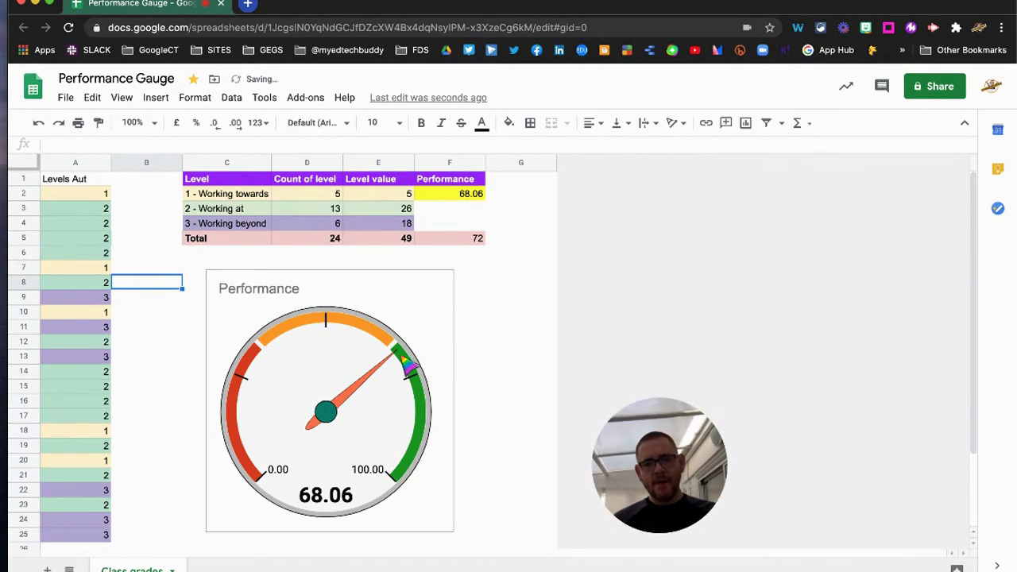